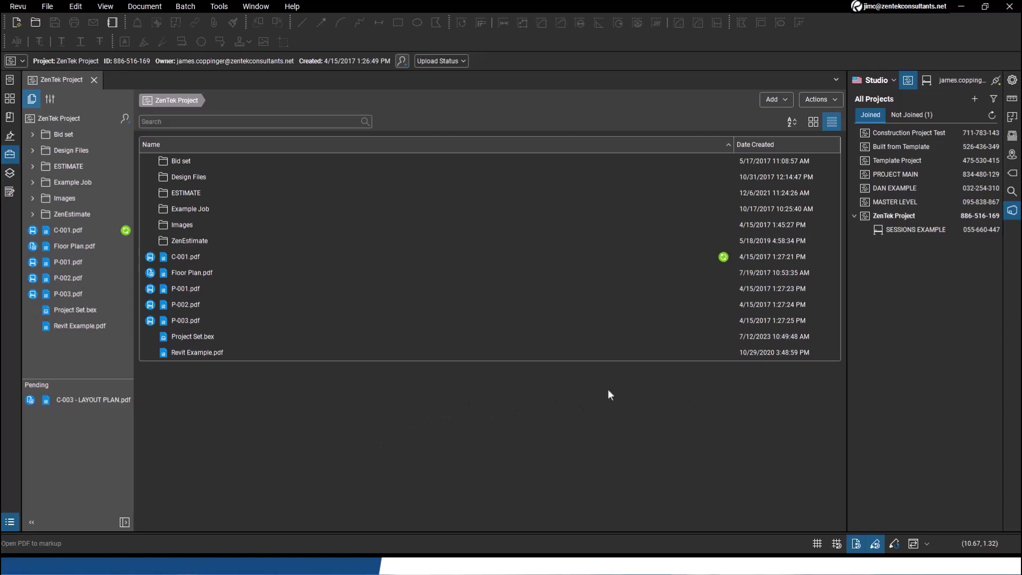
# Open C-003 - LAYOUT PLAN.pdf from the Example Job folder in Split View, and close the ZenTek Project tab.
pyautogui.click(70, 152)
pyautogui.click(68, 167)
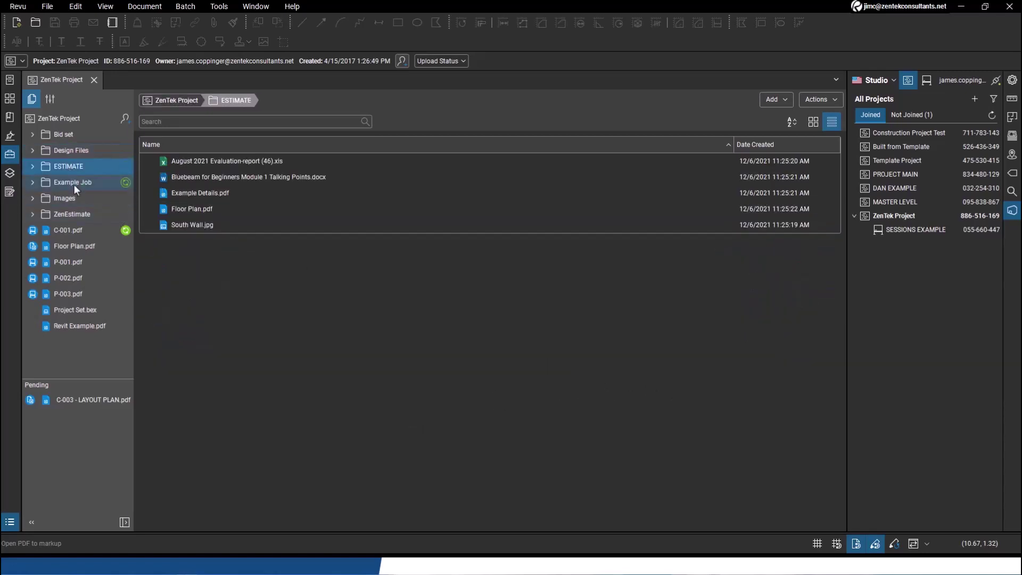
pyautogui.click(74, 184)
pyautogui.moveTo(231, 177)
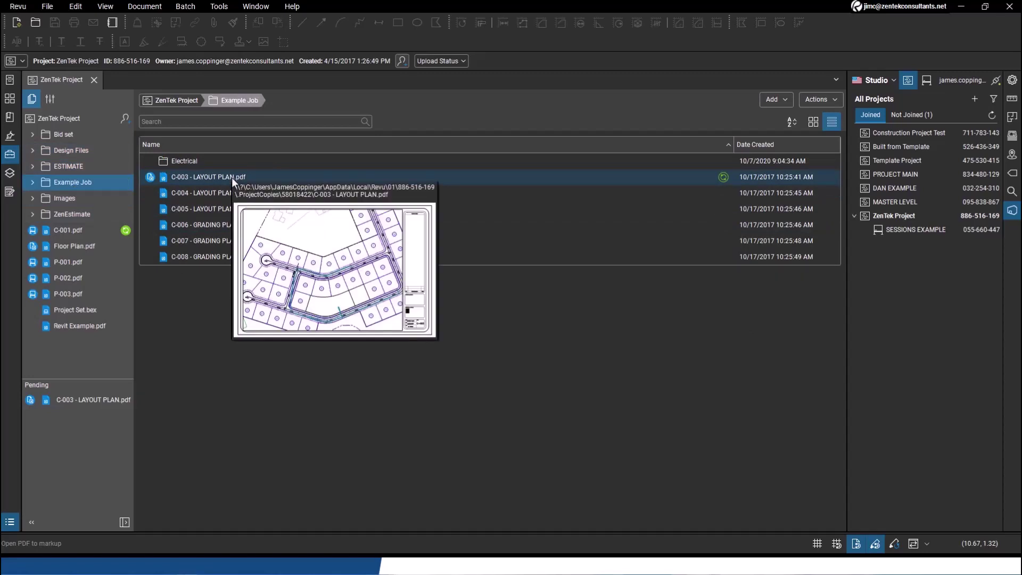
pyautogui.doubleClick(232, 177)
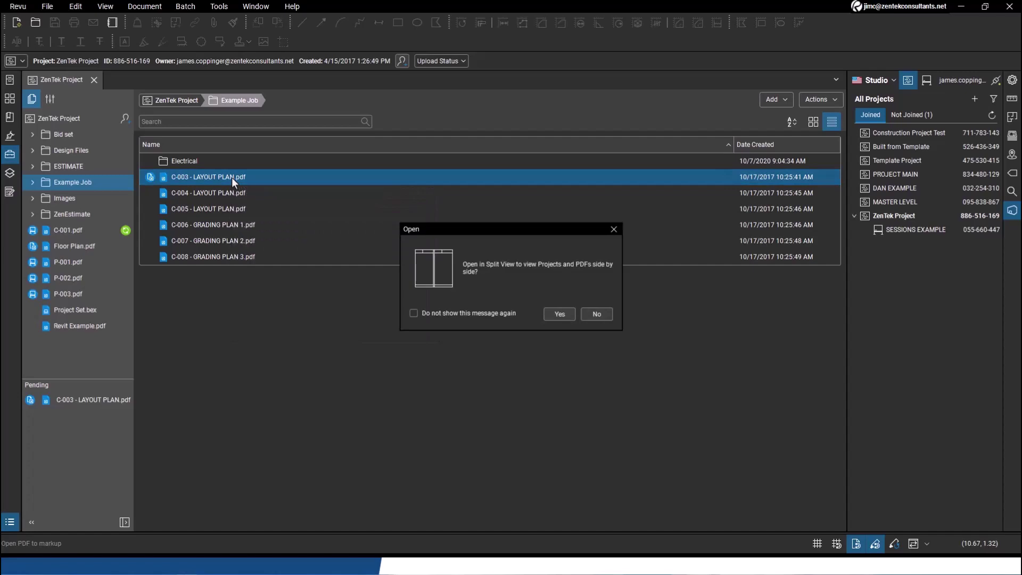
pyautogui.click(559, 314)
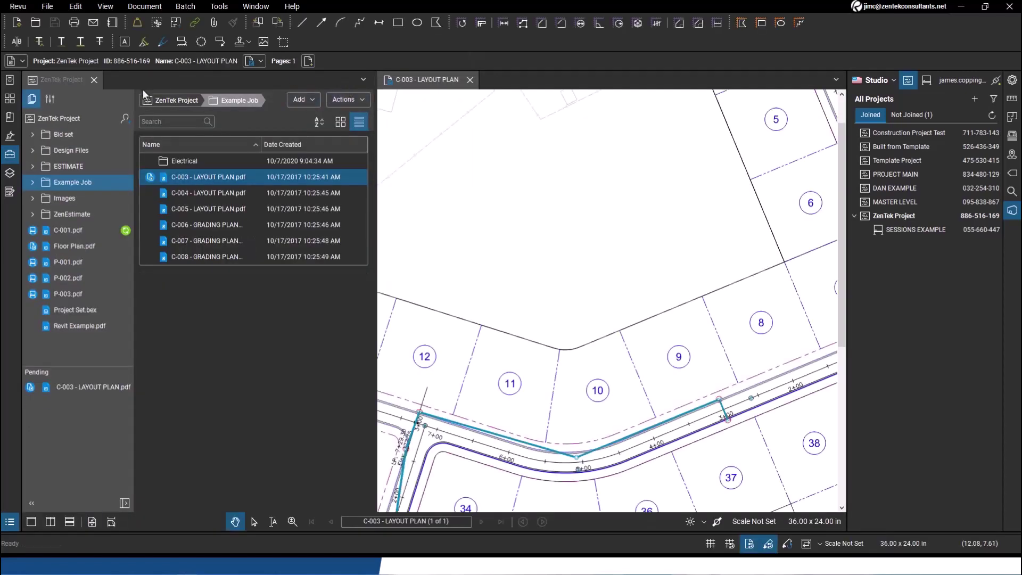
pyautogui.click(94, 79)
pyautogui.click(612, 316)
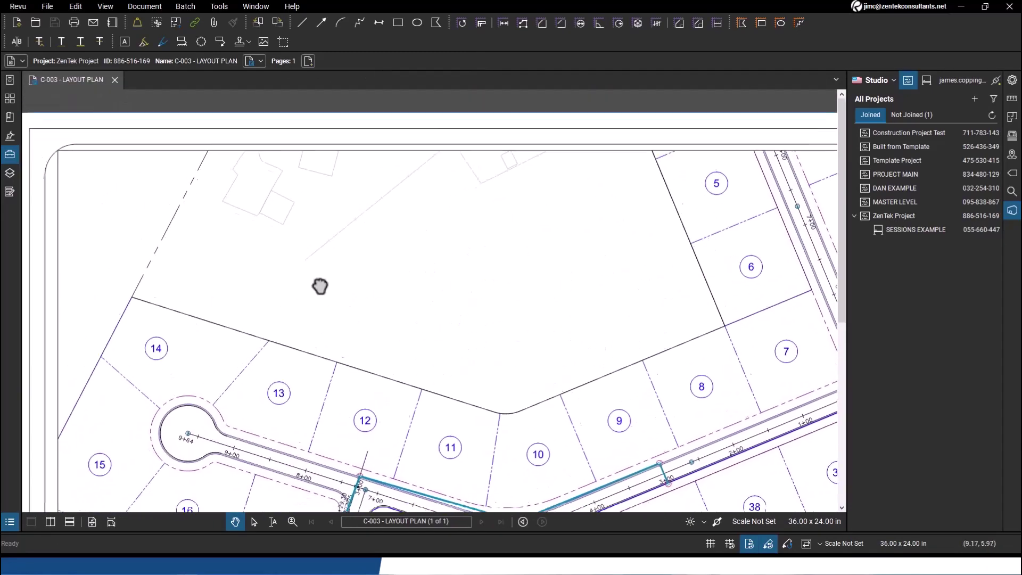
# Add an Architect Review cloud with callout around lots 12 and 13, with the text "Issue here" above lot 11.
pyautogui.click(12, 156)
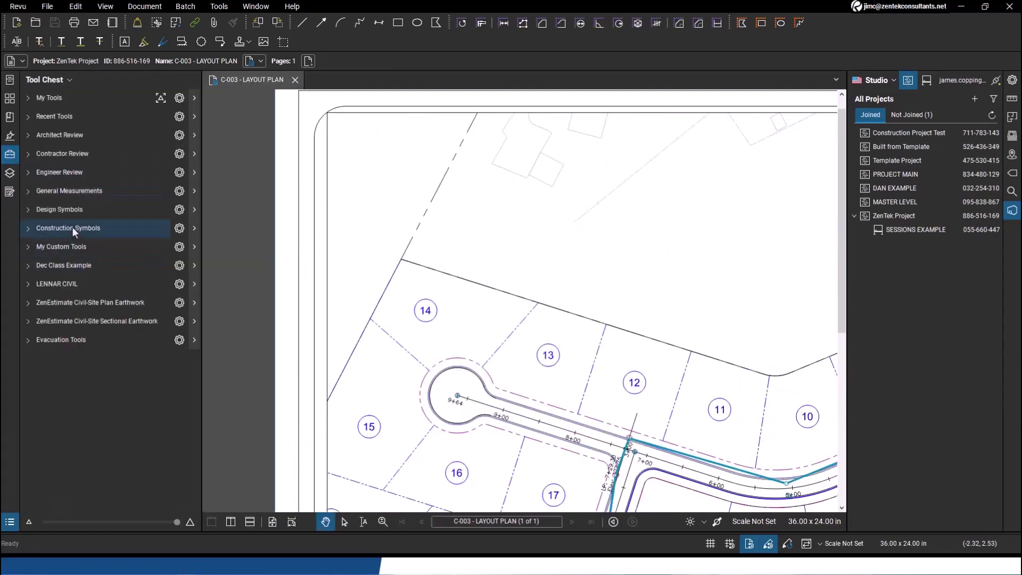
pyautogui.moveTo(547, 292)
pyautogui.mouseDown()
pyautogui.moveTo(394, 212)
pyautogui.moveTo(385, 193)
pyautogui.mouseUp()
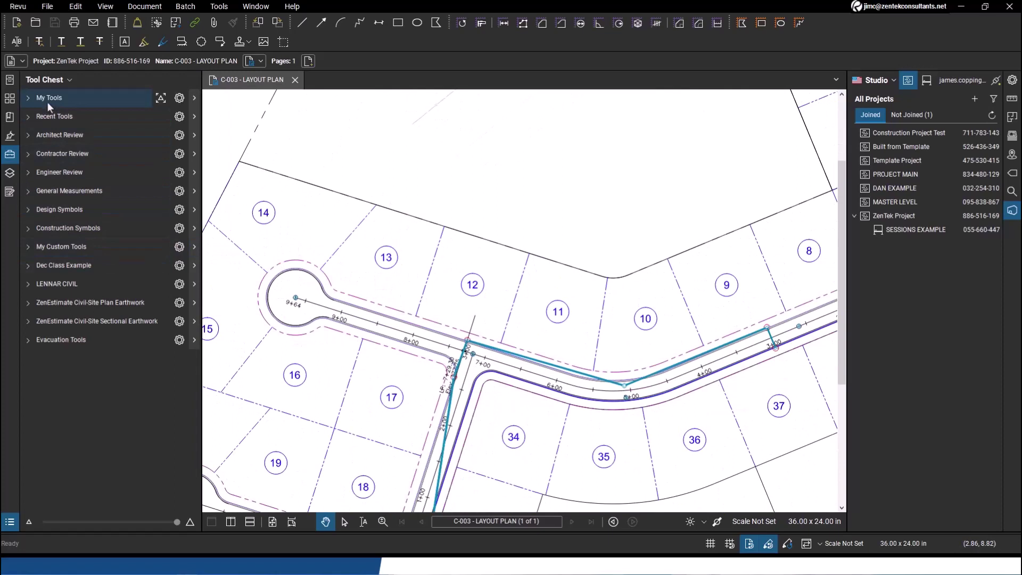
pyautogui.click(48, 136)
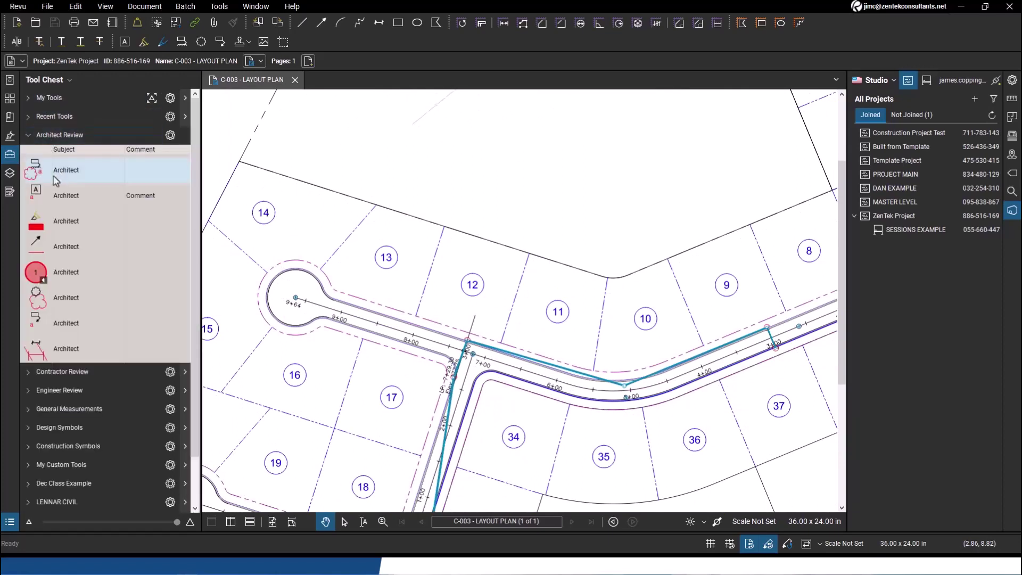
pyautogui.moveTo(343, 193); pyautogui.dragTo(543, 354)
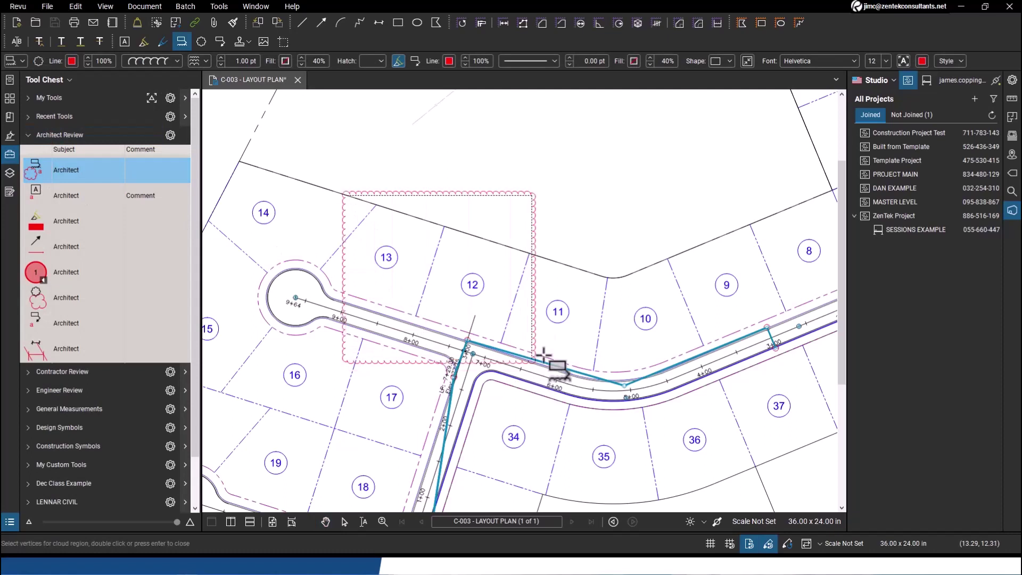
pyautogui.click(610, 135)
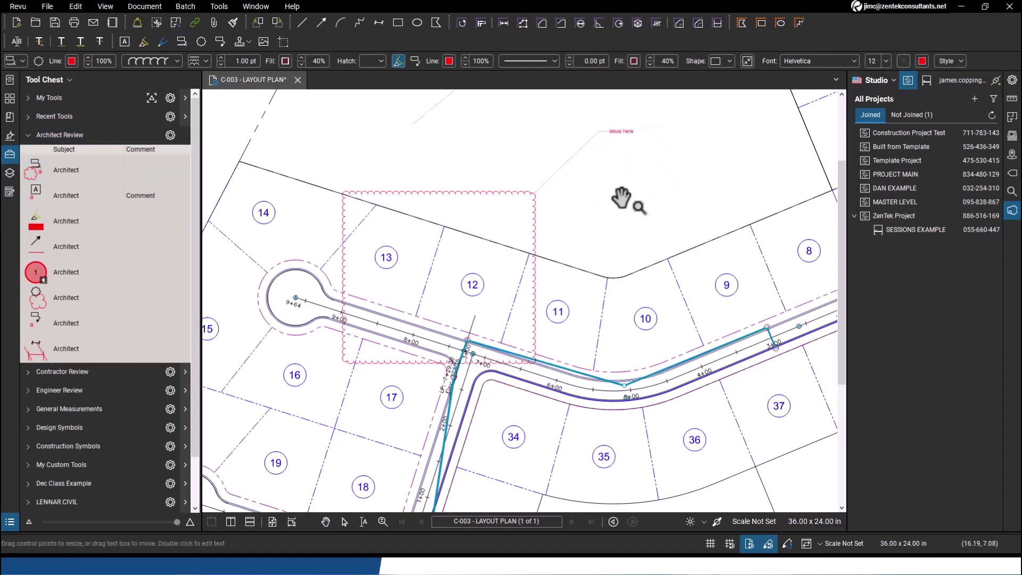
pyautogui.click(664, 182)
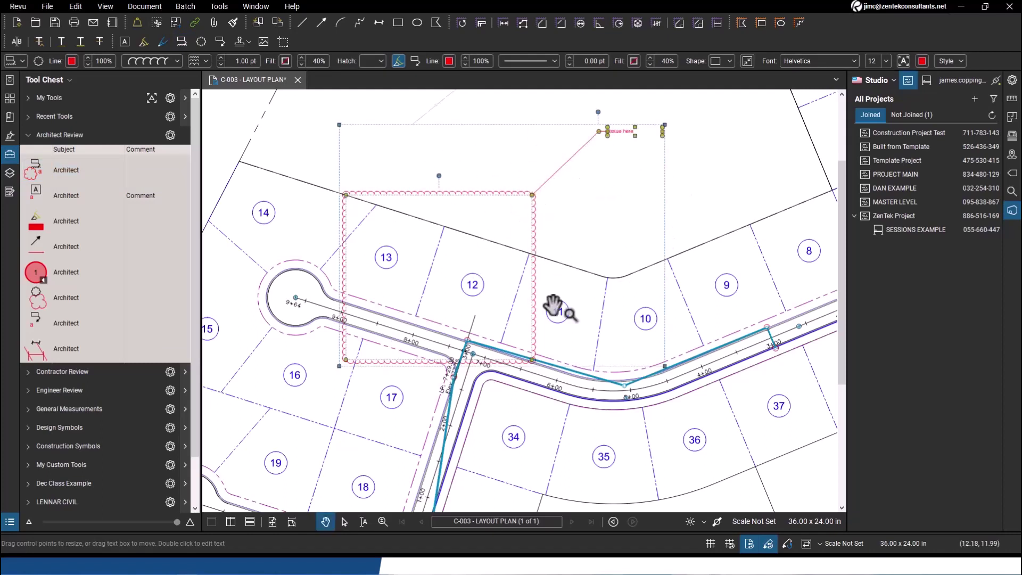
# Attach the image 20221104_150123.jpg from the local Desktop to the cloud callout as a capture.
pyautogui.rightClick(525, 189)
pyautogui.press('Escape')
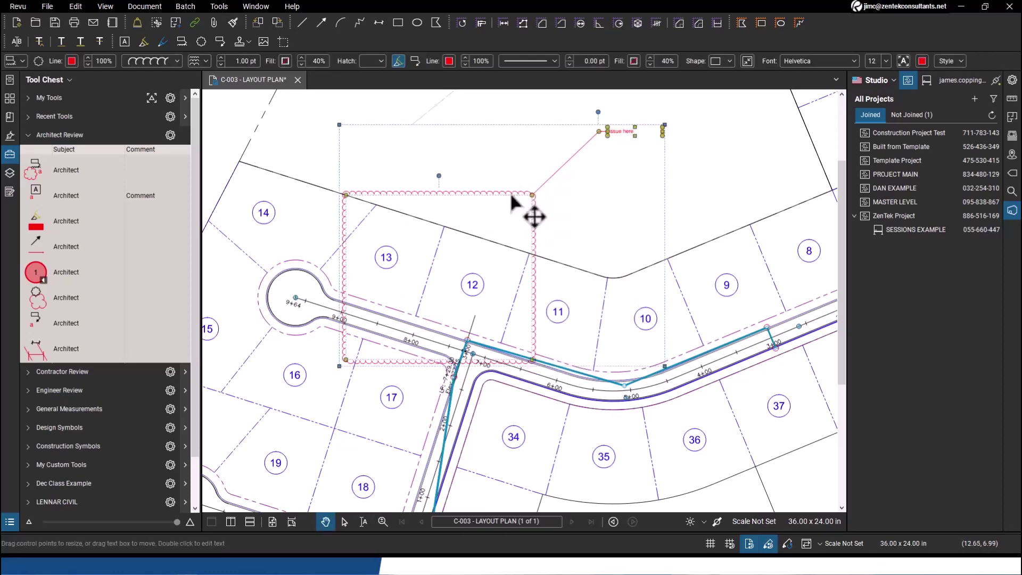
pyautogui.rightClick(510, 192)
pyautogui.moveTo(578, 387)
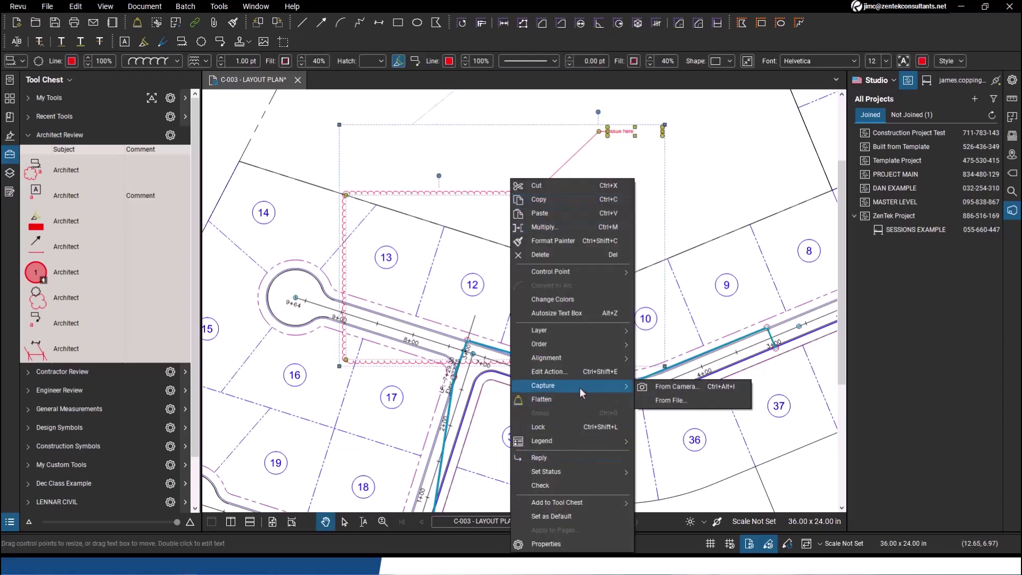
pyautogui.click(670, 400)
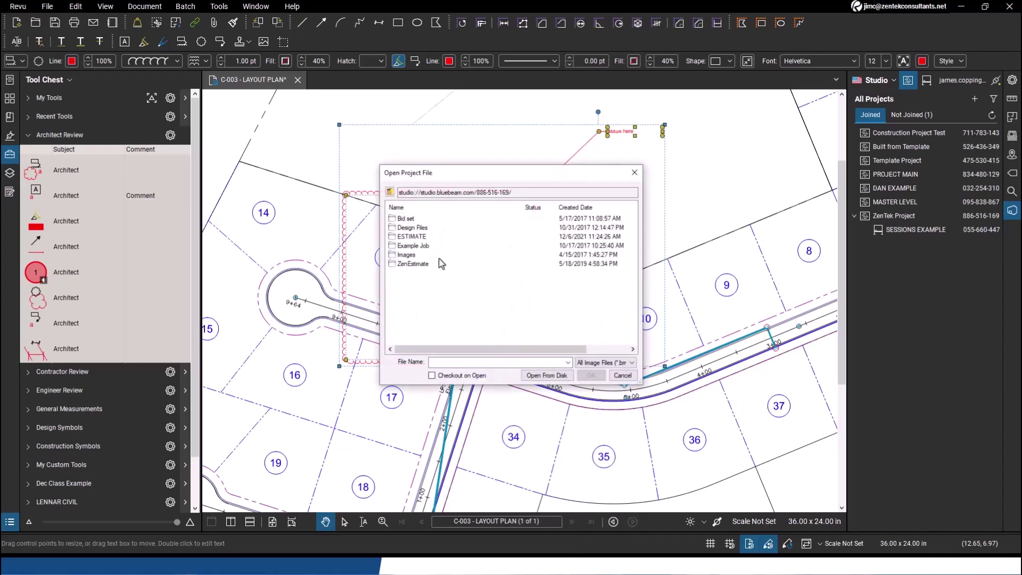
pyautogui.click(545, 375)
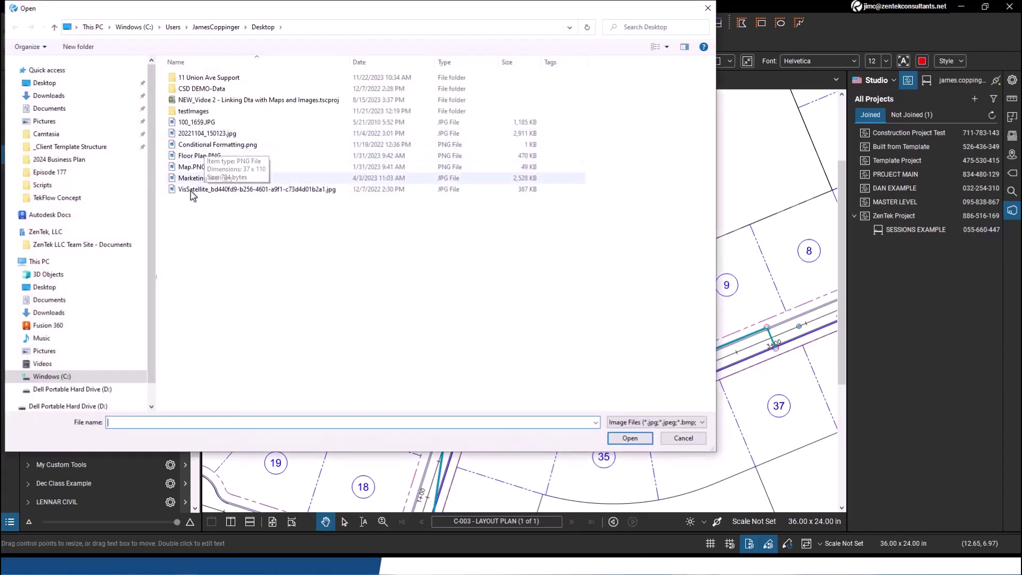
pyautogui.click(223, 134)
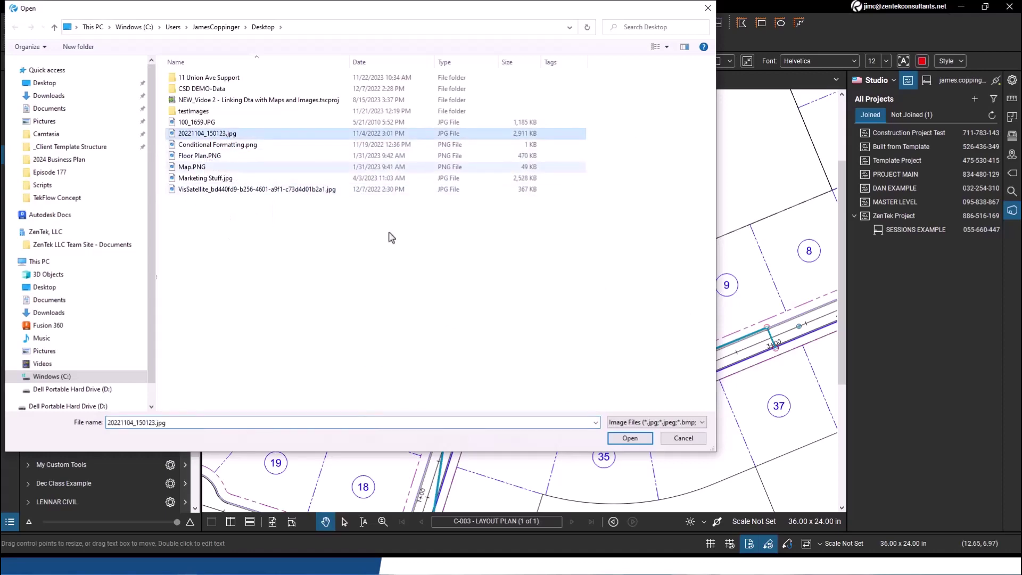
pyautogui.click(632, 438)
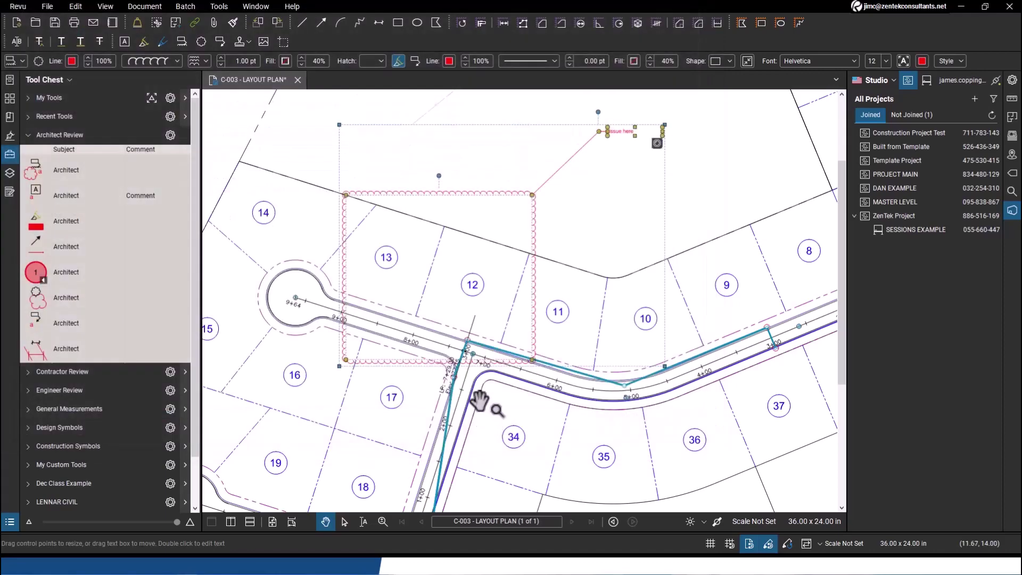
# View the photo attached to the "Issue here" callout and close the preview.
pyautogui.click(658, 144)
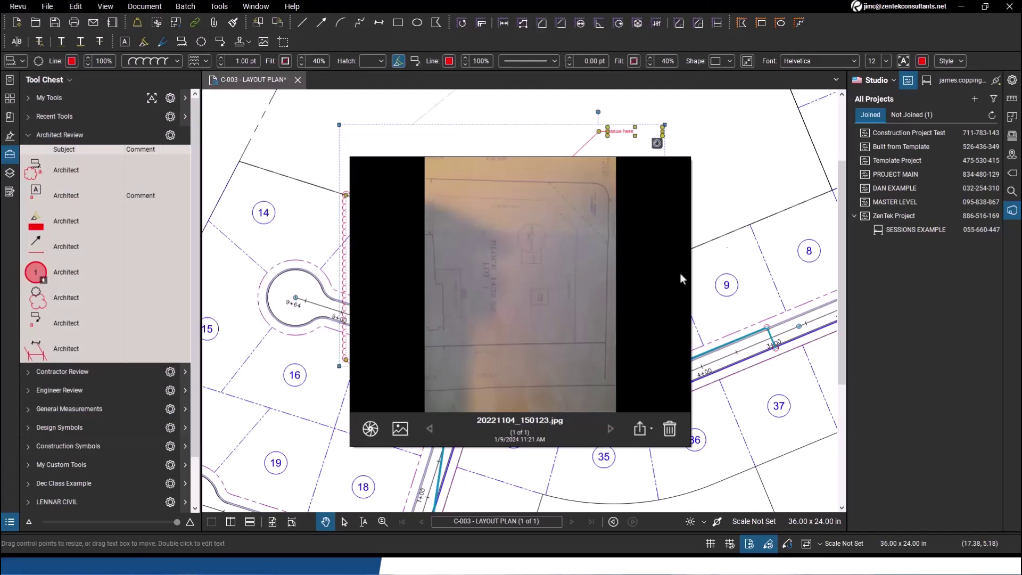
pyautogui.click(698, 228)
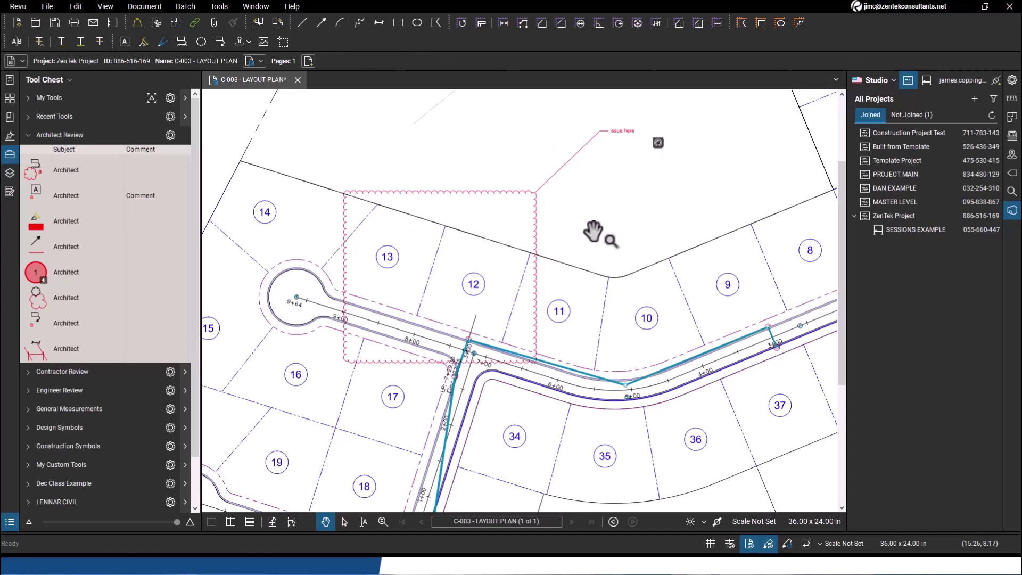
pyautogui.moveTo(607, 303); pyautogui.dragTo(564, 272)
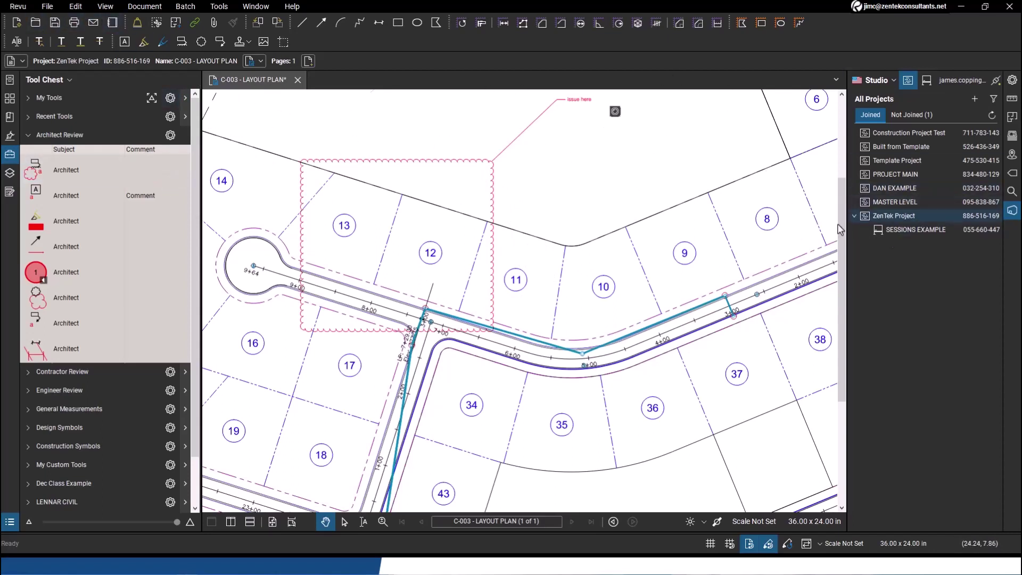
# Hide the Tool Chest to give the layout plan more room.
pyautogui.click(10, 155)
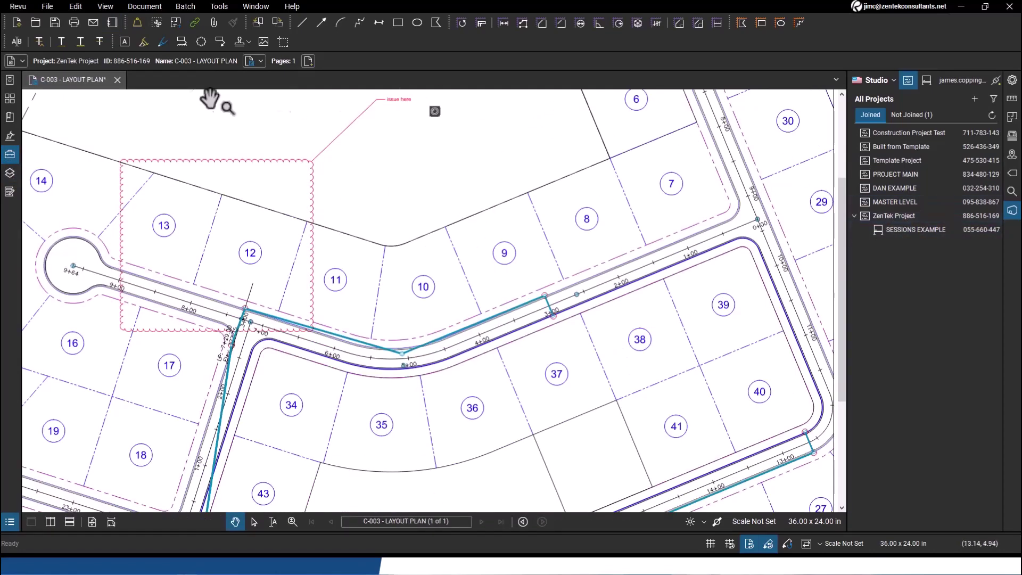
pyautogui.click(928, 230)
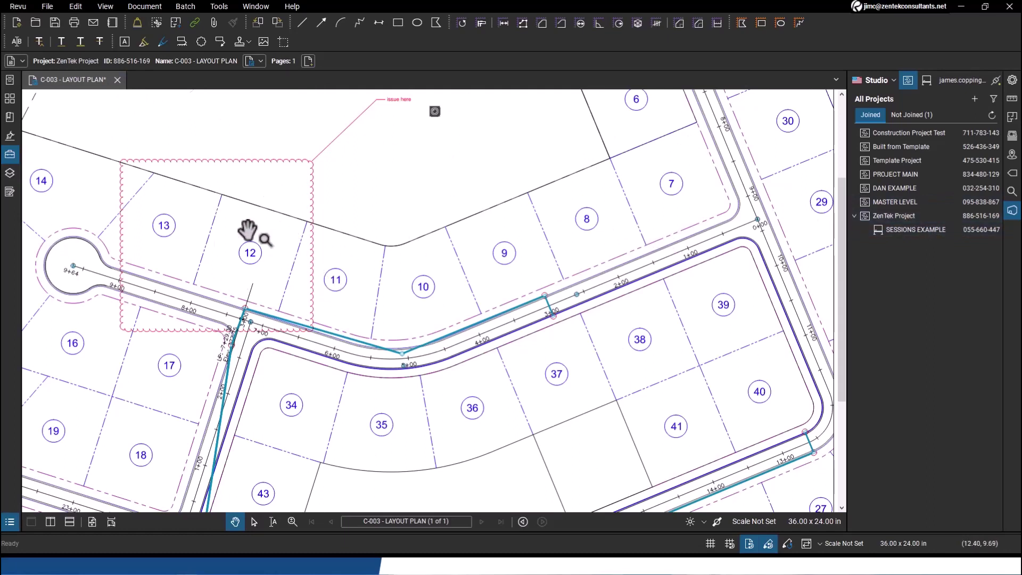
pyautogui.scroll(2, 441, 168)
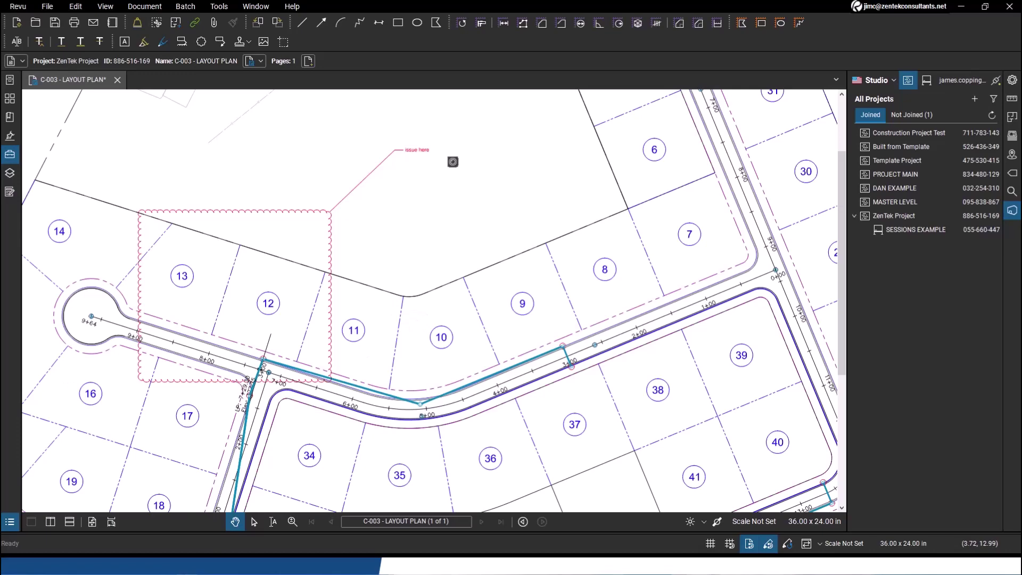
# Switch to Bluebeam Cloud in the browser and open drawing A4.2, FIRST FLOOR ENLARGED PLAN - AREA C.
pyautogui.hotkey('alt', 'Tab')
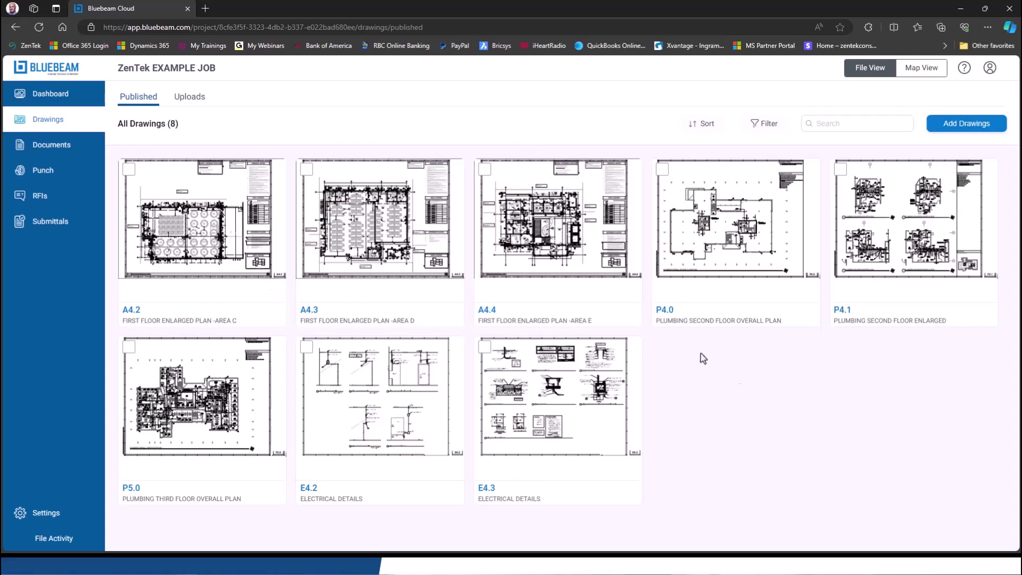
pyautogui.click(239, 242)
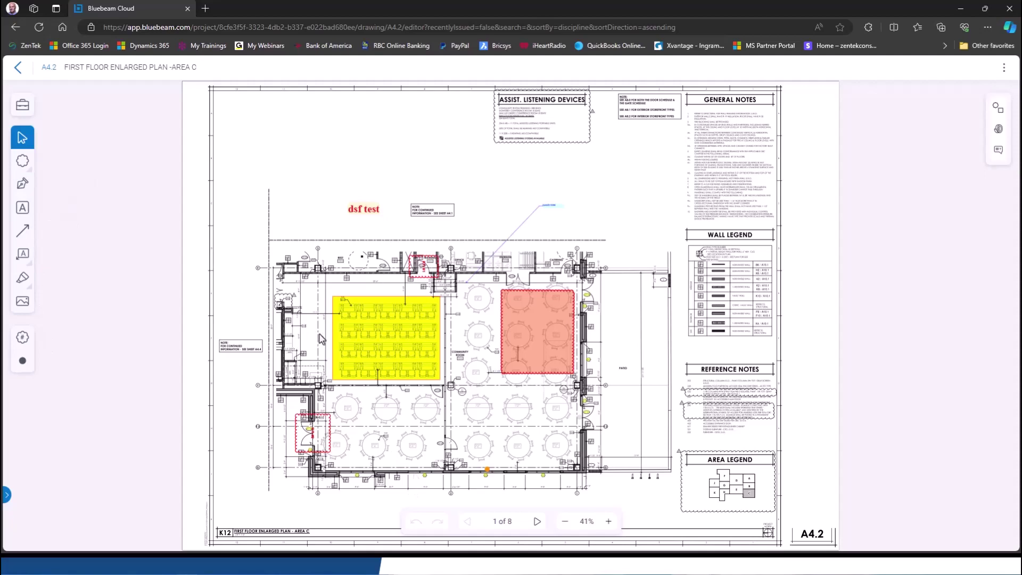
pyautogui.scroll(5, 322, 339)
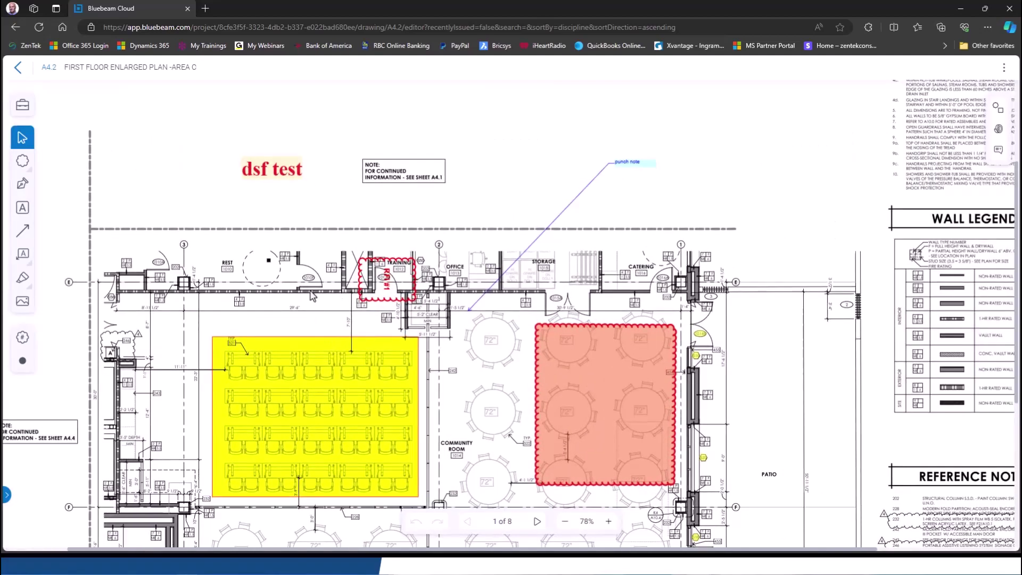
pyautogui.scroll(-1, 505, 341)
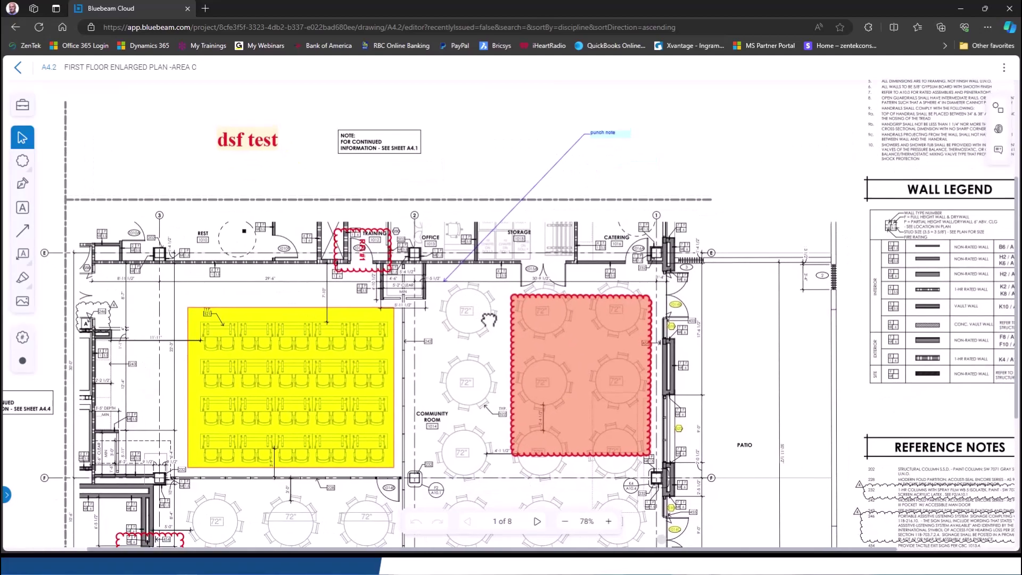
# Draw a rectangle markup over the REST room area above the yellow block and give its outline a dashed style.
pyautogui.click(22, 186)
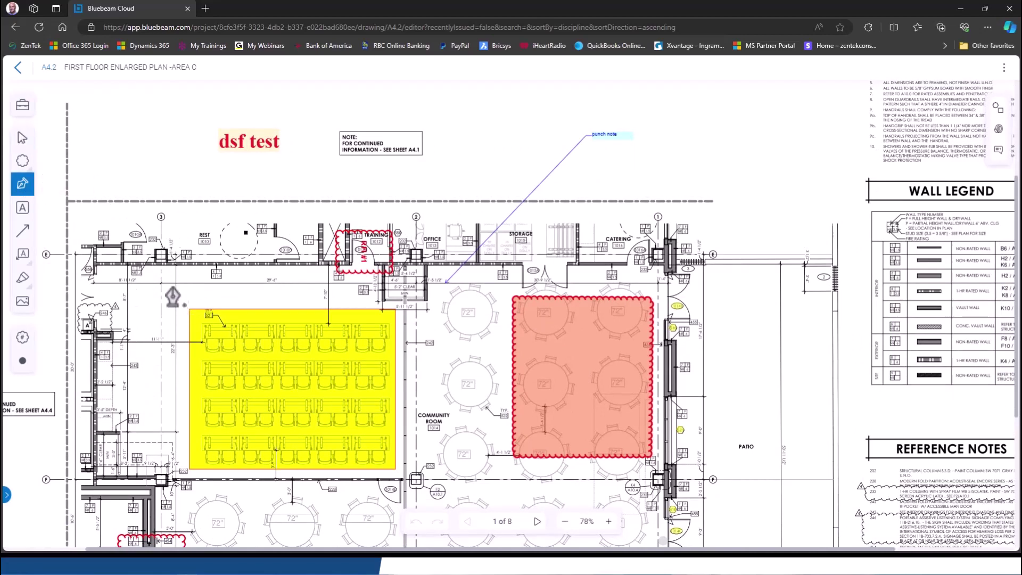
pyautogui.moveTo(172, 285); pyautogui.dragTo(305, 199)
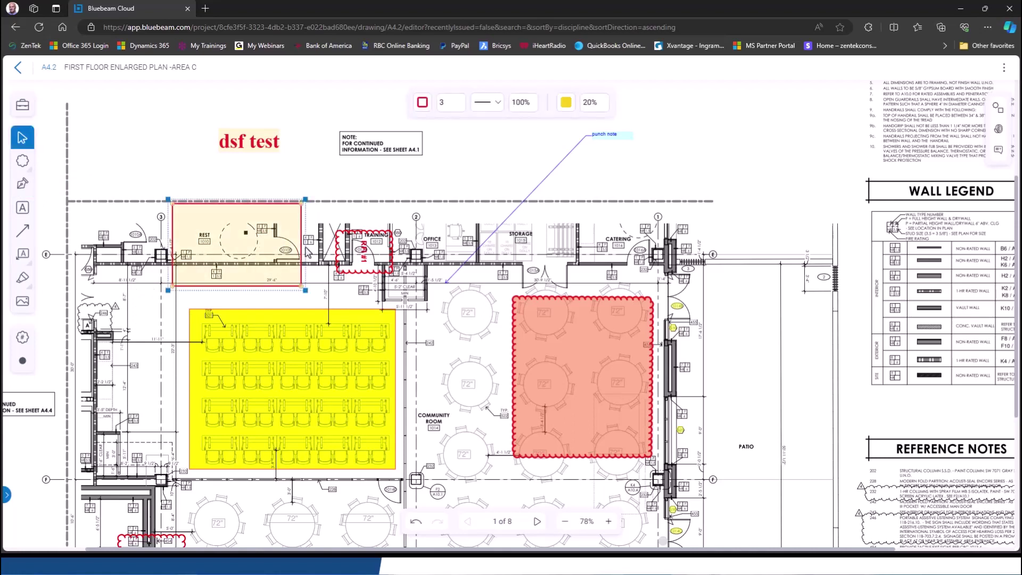
pyautogui.click(498, 109)
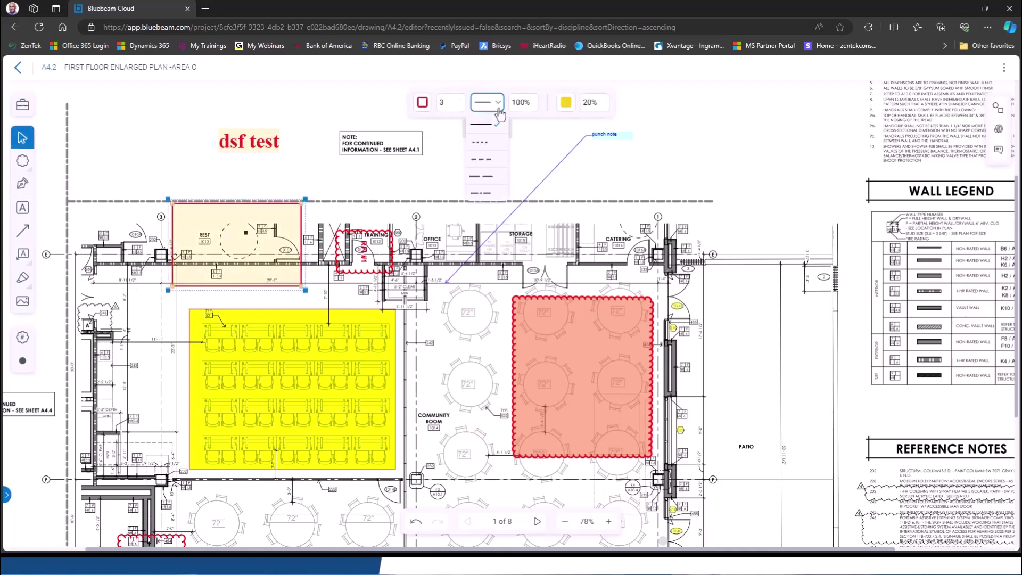
pyautogui.click(481, 159)
# Set the rectangle's outline color to dark blue and its line width to 13.
pyautogui.click(422, 106)
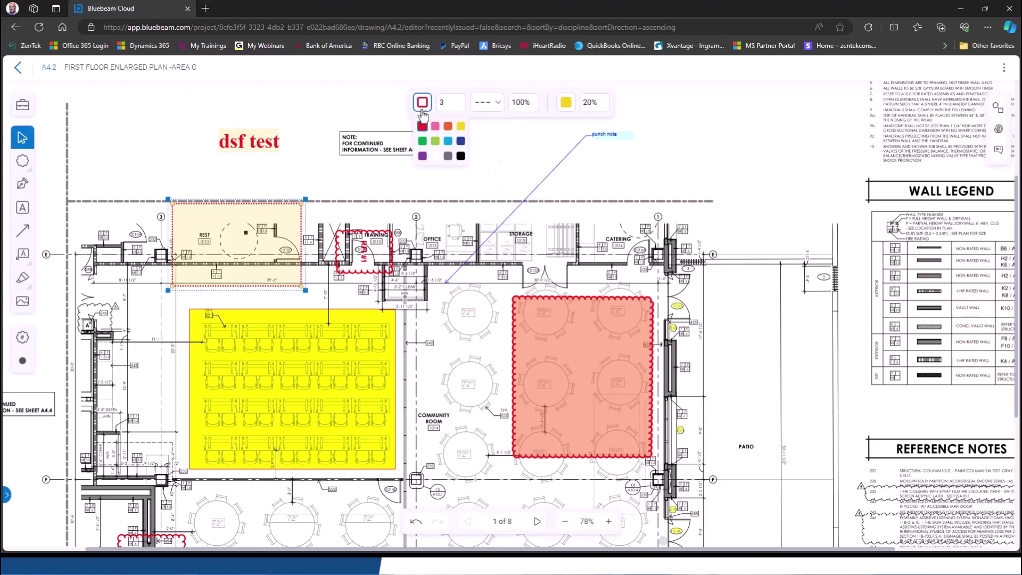
pyautogui.click(435, 126)
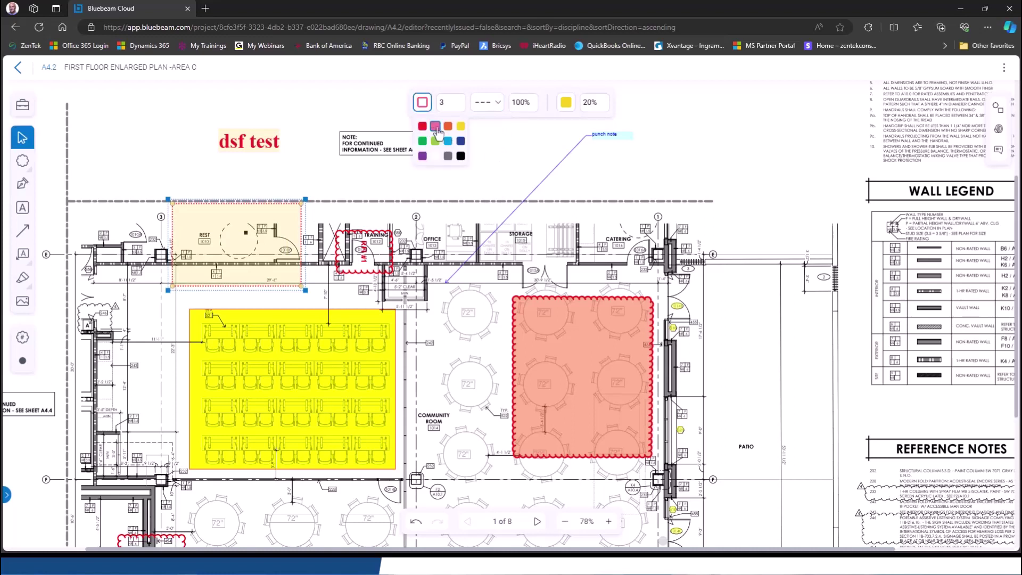
pyautogui.click(461, 156)
pyautogui.click(451, 103)
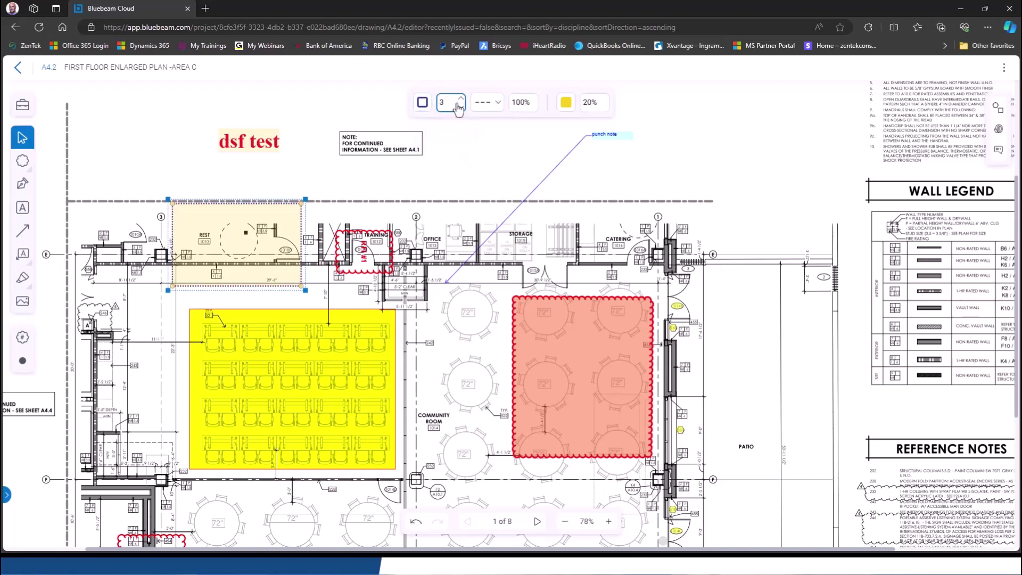
pyautogui.click(460, 99)
pyautogui.click(460, 99)
pyautogui.click(460, 100)
pyautogui.click(460, 100)
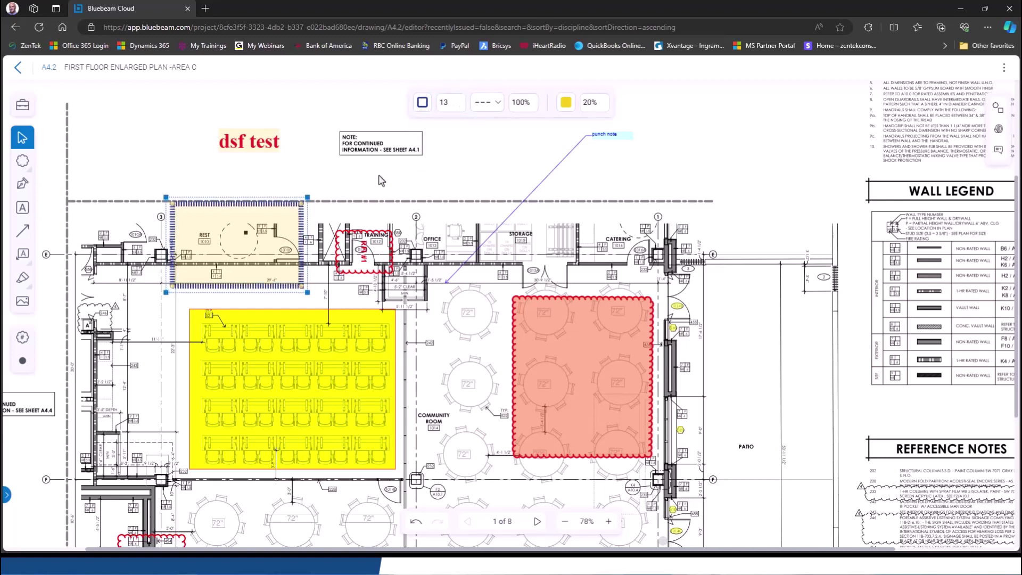
# Change the rectangle's fill color to pink and deselect it.
pyautogui.click(566, 104)
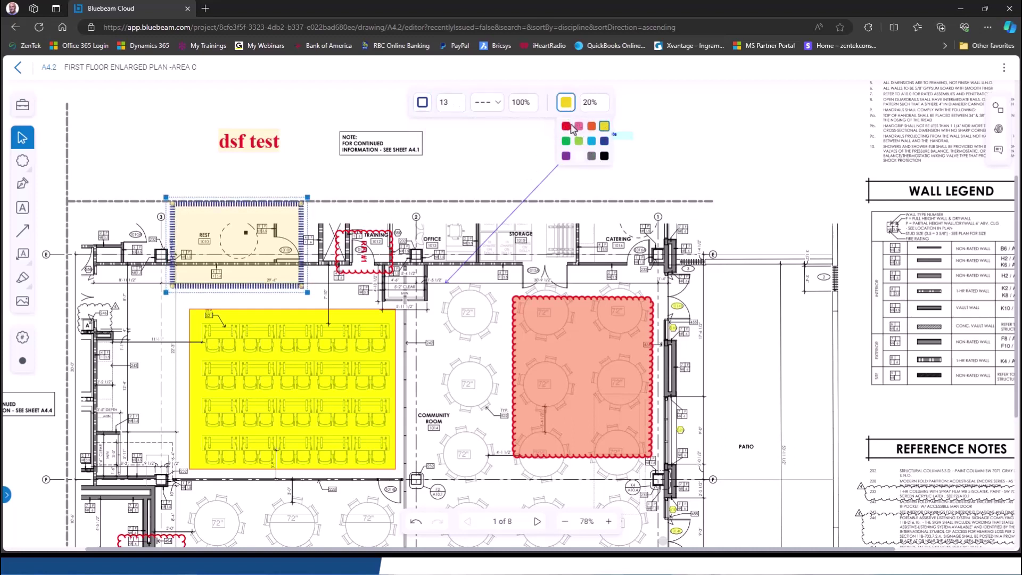
pyautogui.click(578, 126)
pyautogui.click(532, 192)
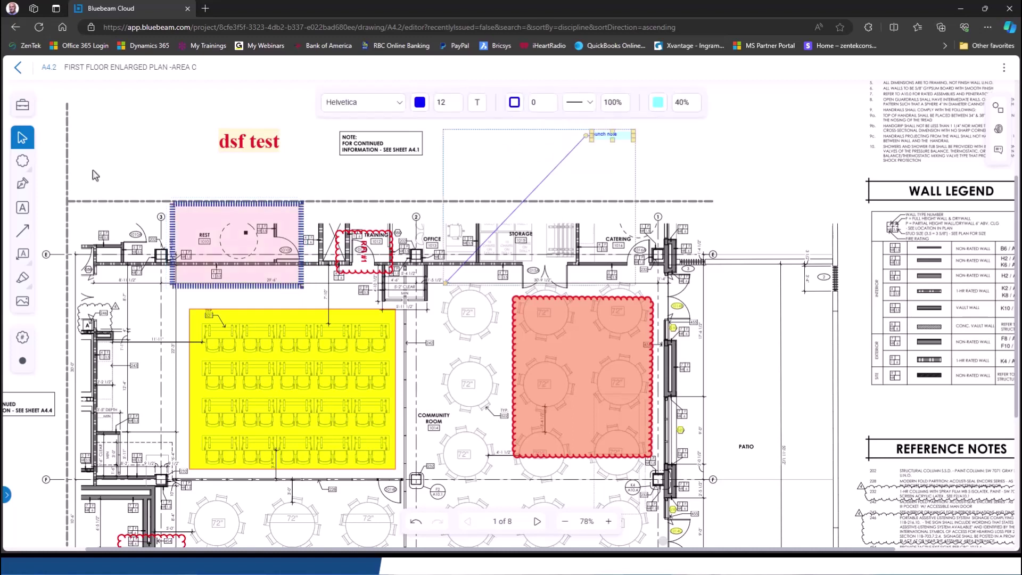
pyautogui.click(23, 255)
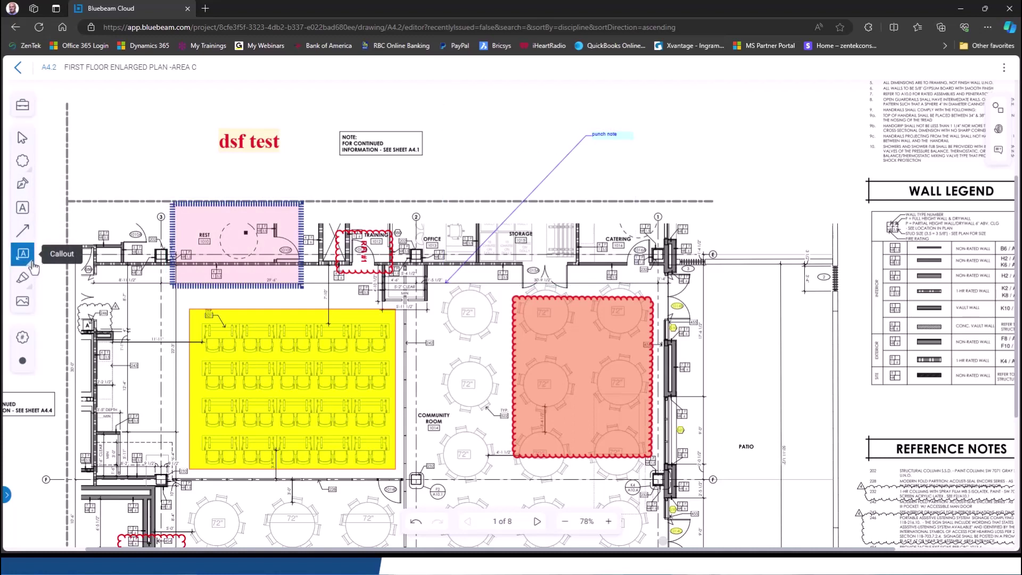
pyautogui.click(32, 173)
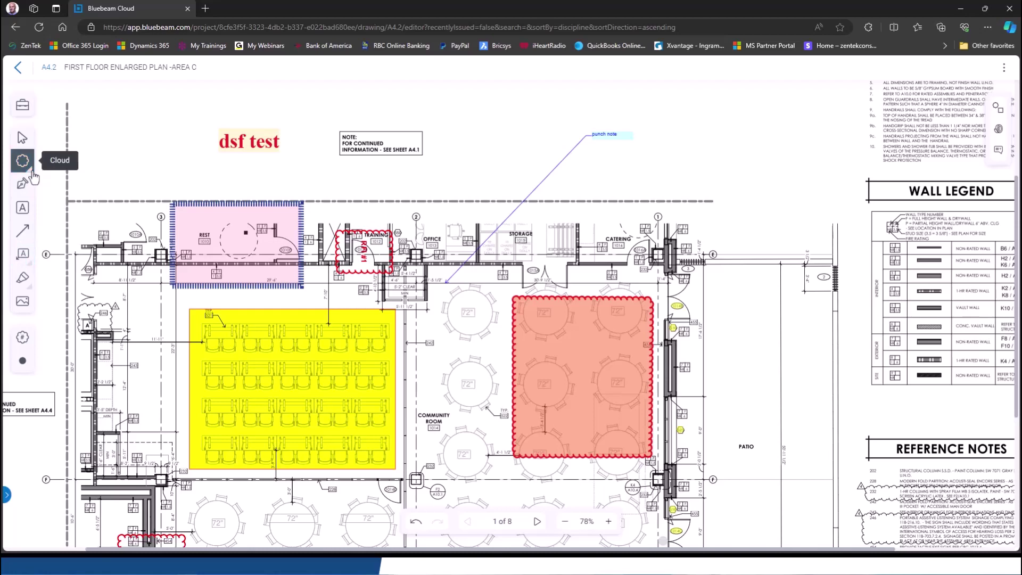
pyautogui.click(23, 301)
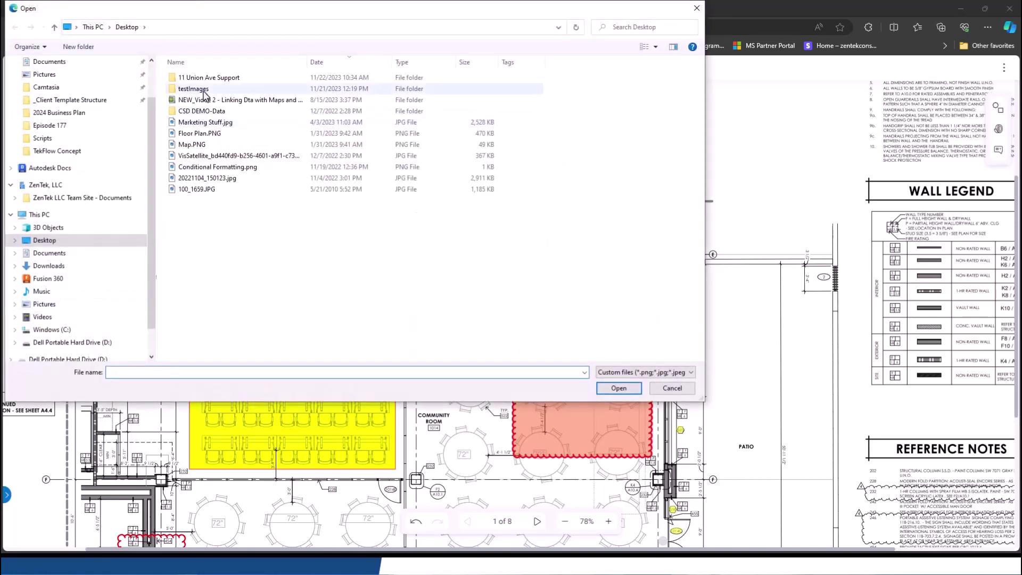
pyautogui.click(674, 388)
pyautogui.press('Escape')
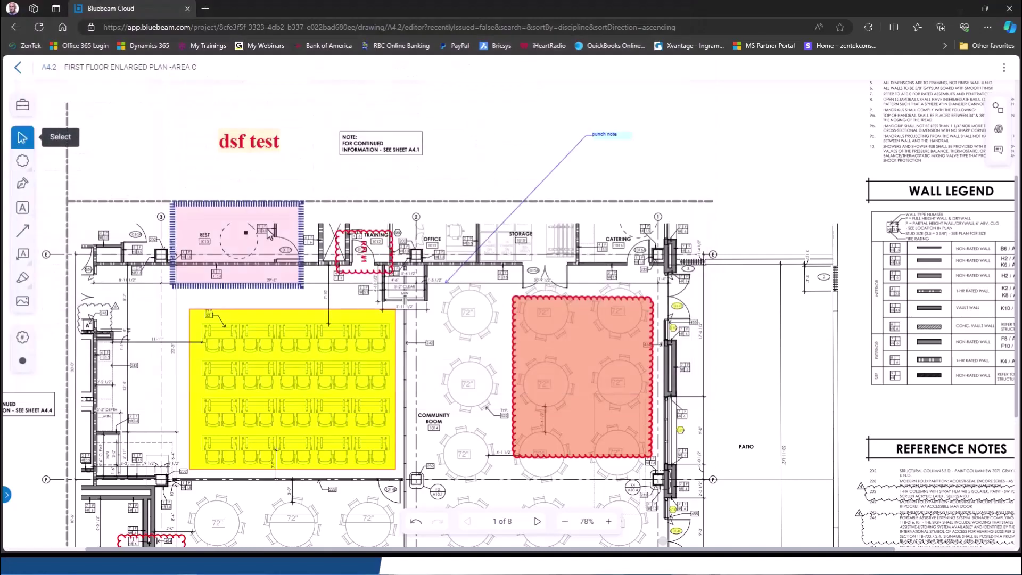